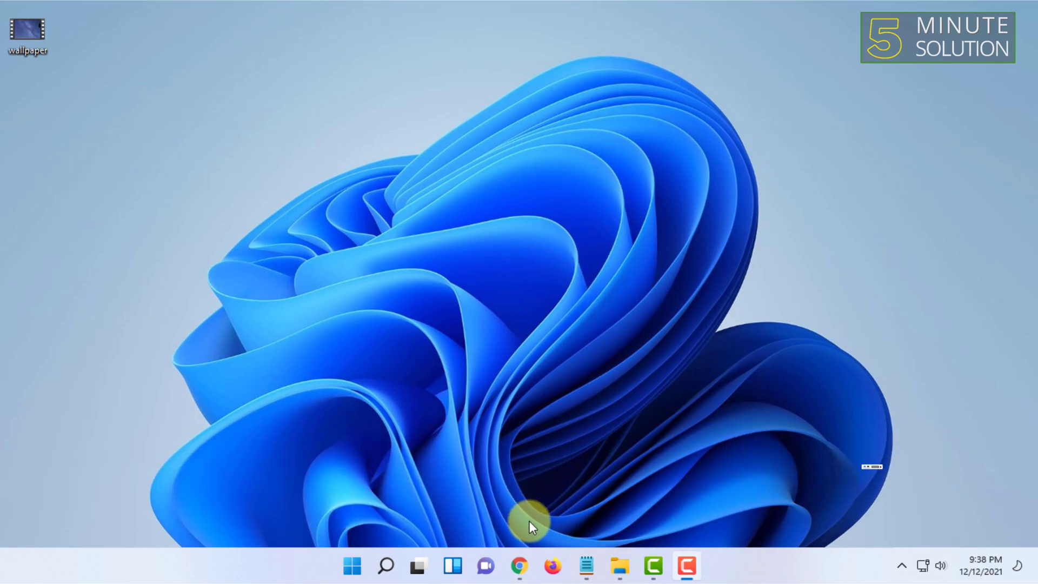
# Open a new Chrome tab and search Google for 'lively wallpaper'
pyautogui.click(527, 566)
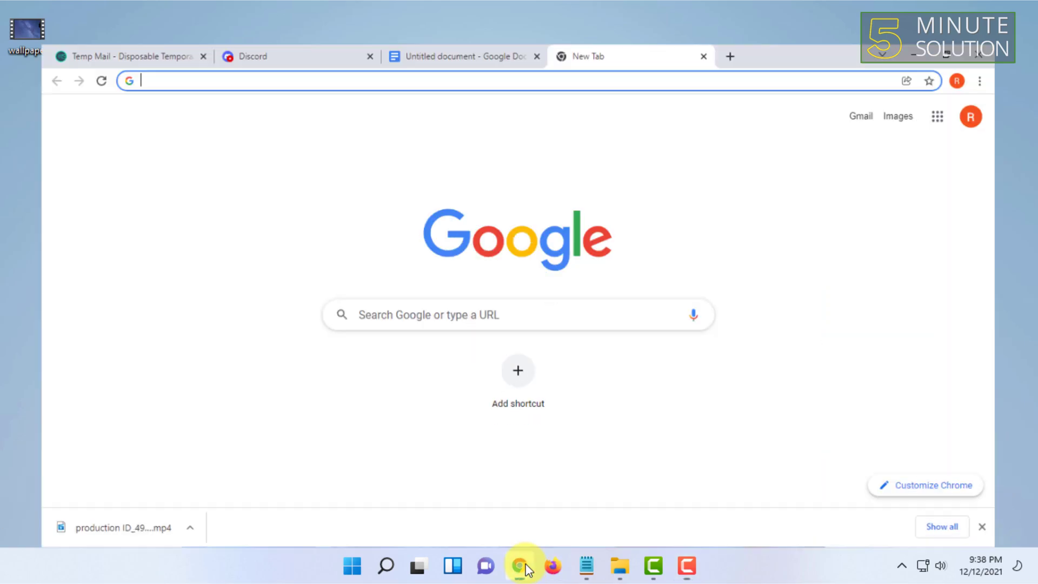
pyautogui.click(251, 39)
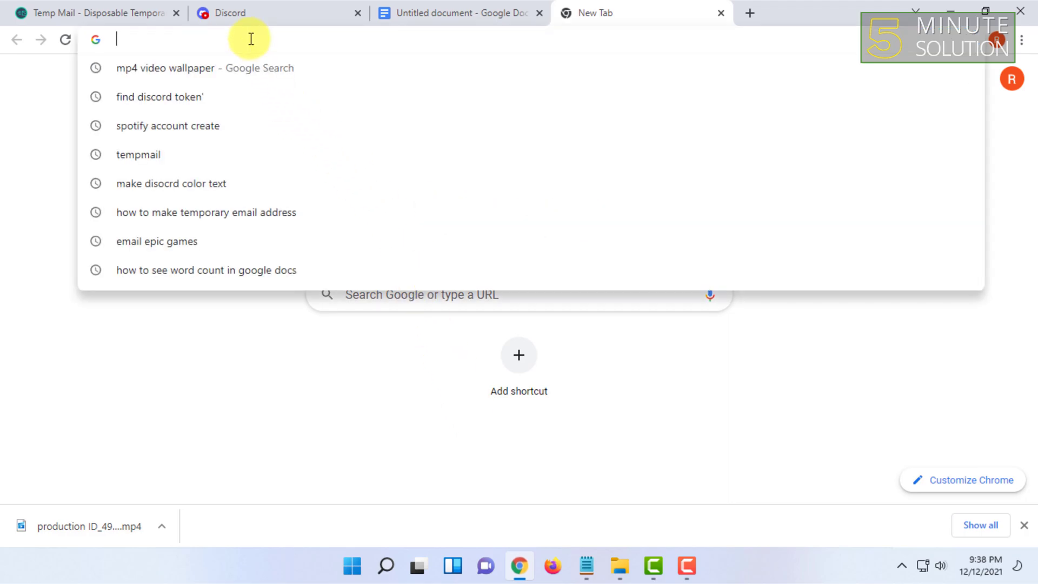
pyautogui.write('li')
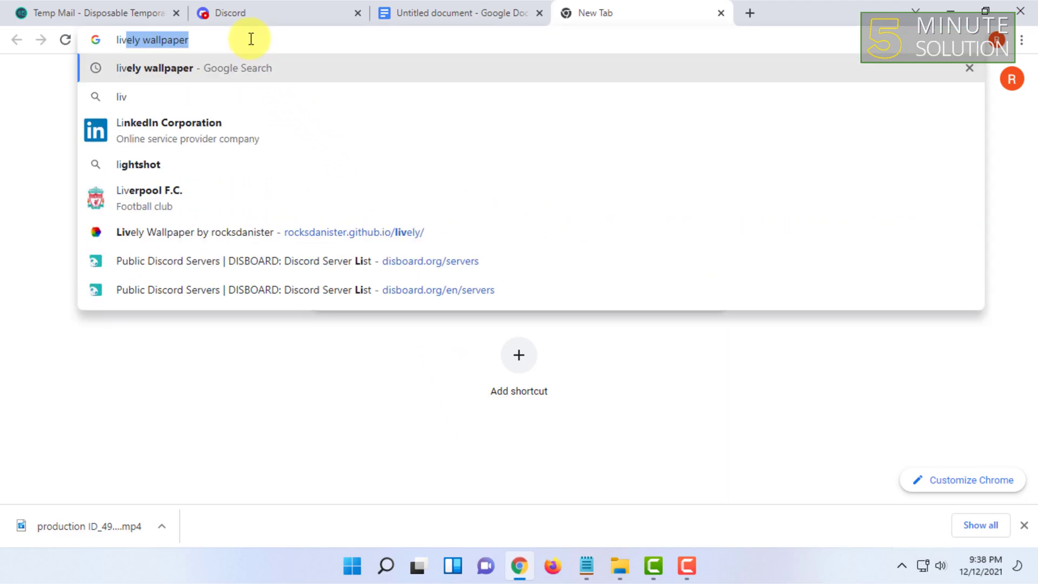
pyautogui.write('vely')
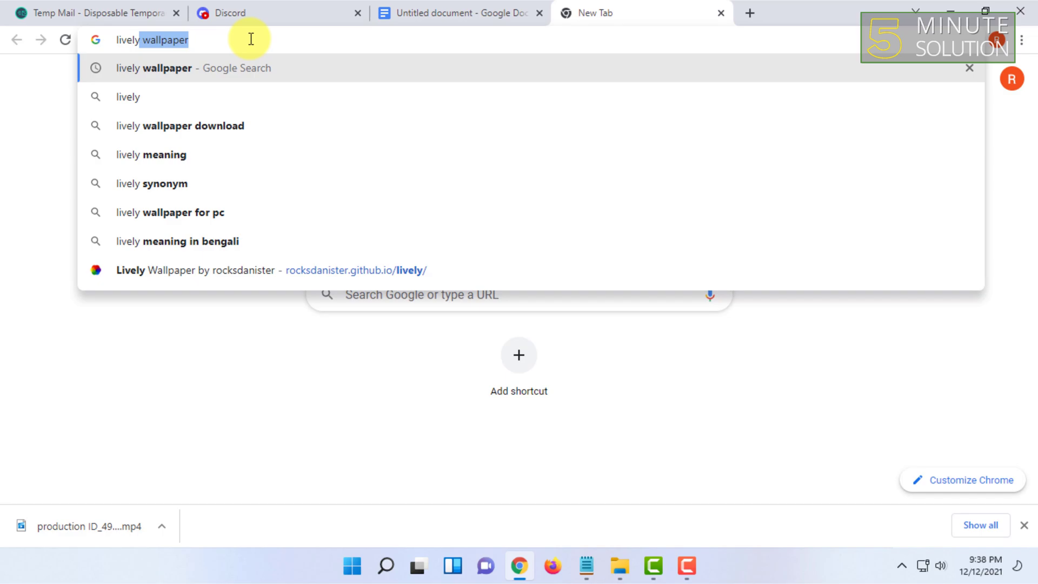
pyautogui.click(253, 81)
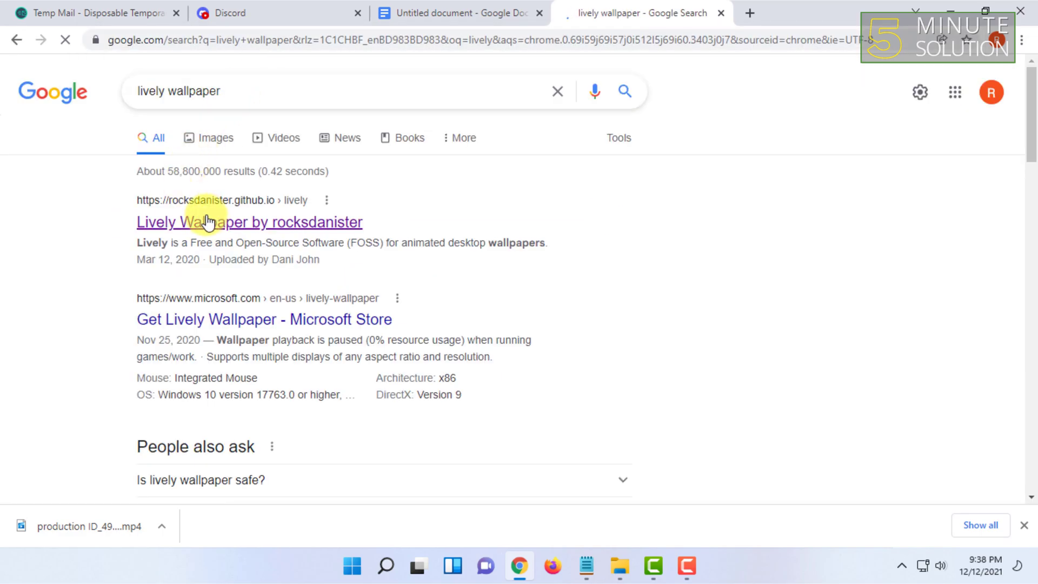
# Download the Lively Wallpaper 1.7.4.2 installer from the rocksdanister.github.io Download section
pyautogui.click(252, 227)
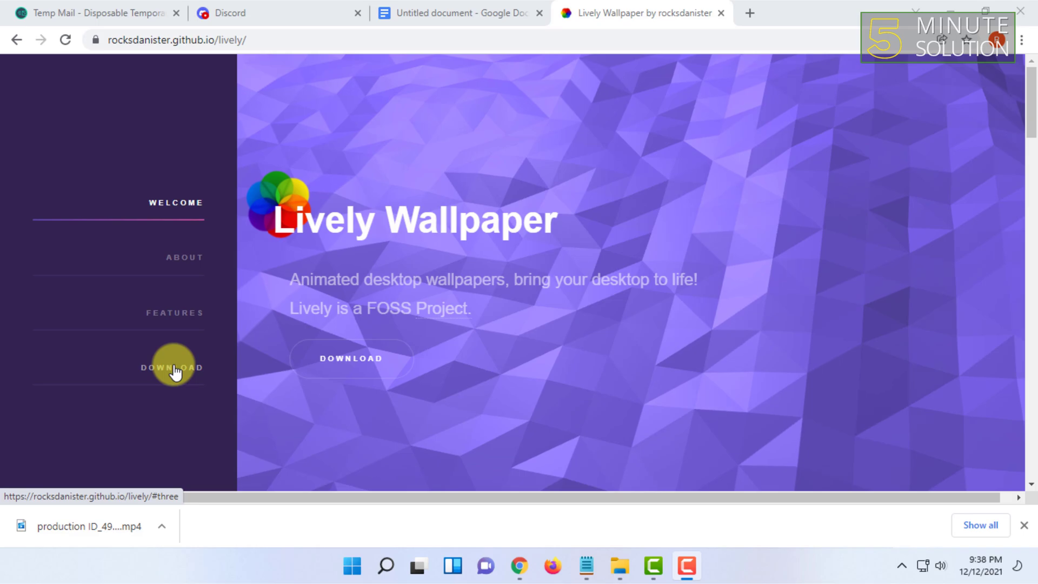
pyautogui.click(174, 370)
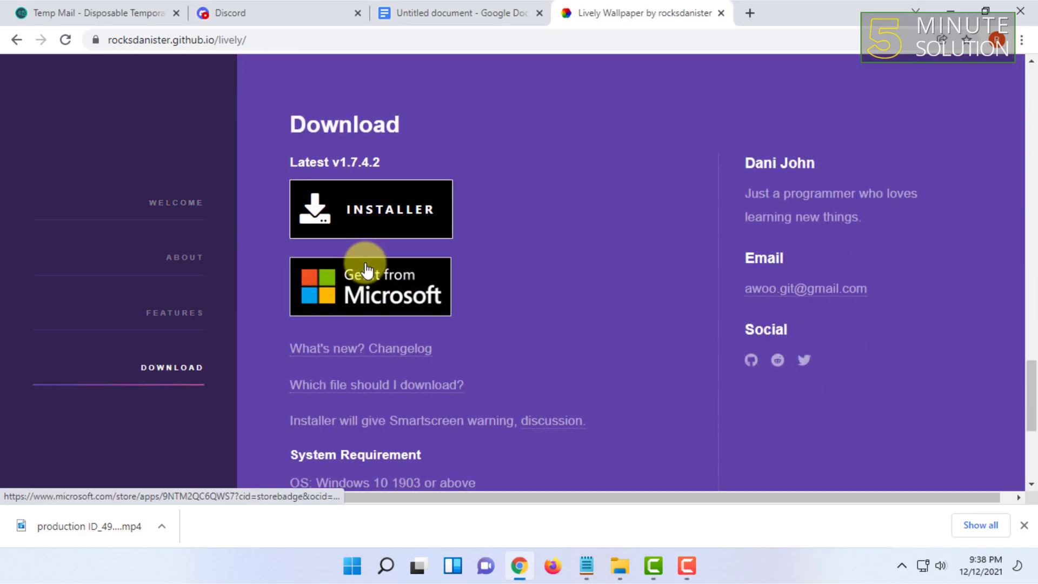
pyautogui.scroll(1, 374, 281)
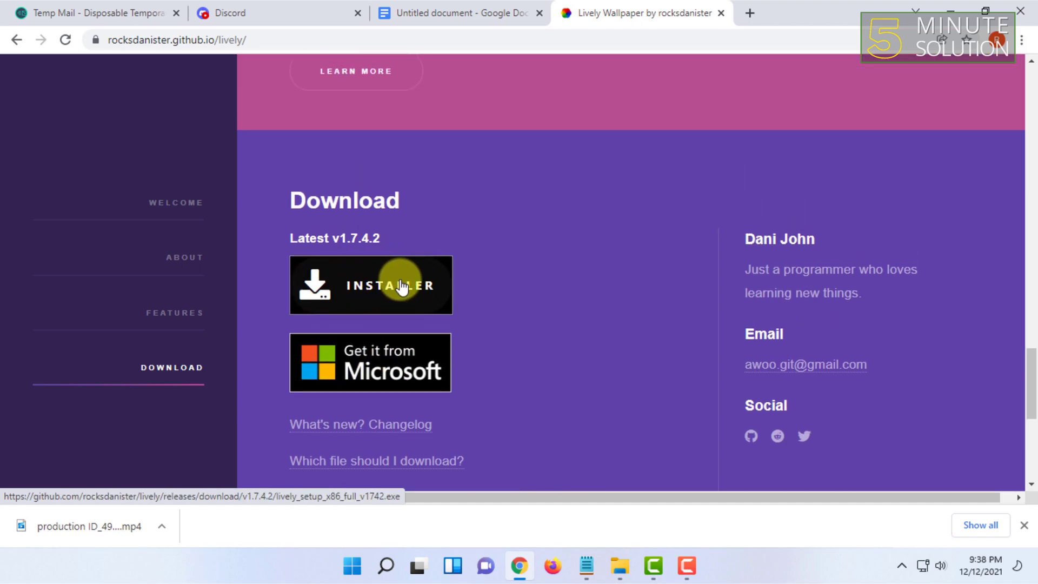
pyautogui.click(380, 290)
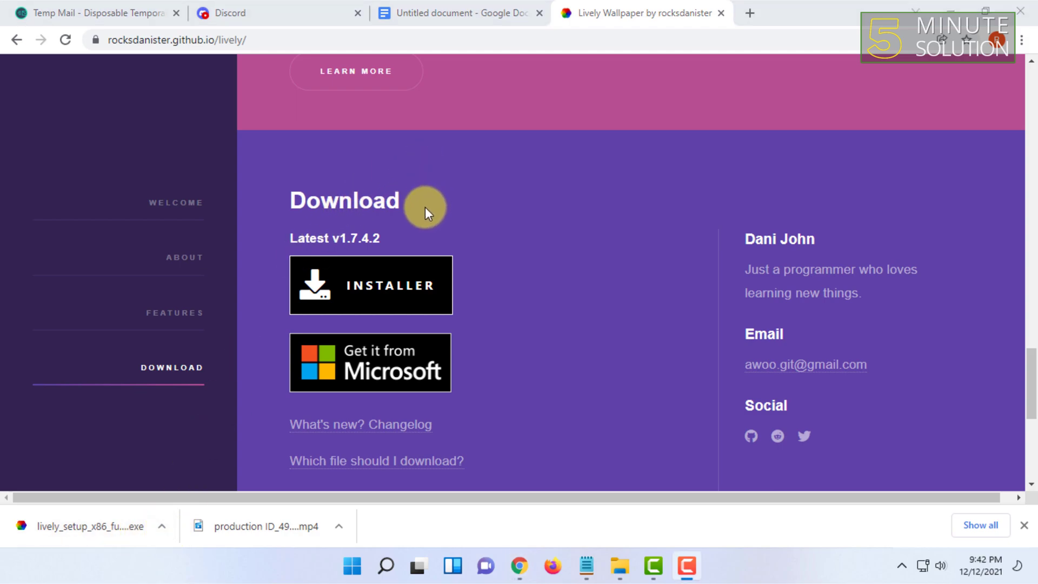
# Launch the downloaded lively_setup installer from Chrome's download bar
pyautogui.click(161, 527)
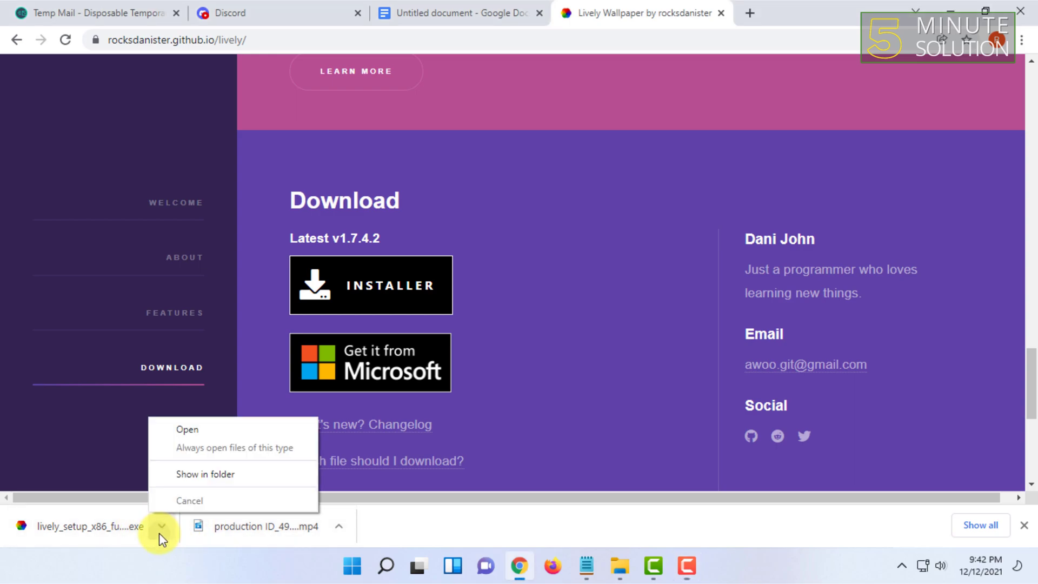
pyautogui.click(214, 431)
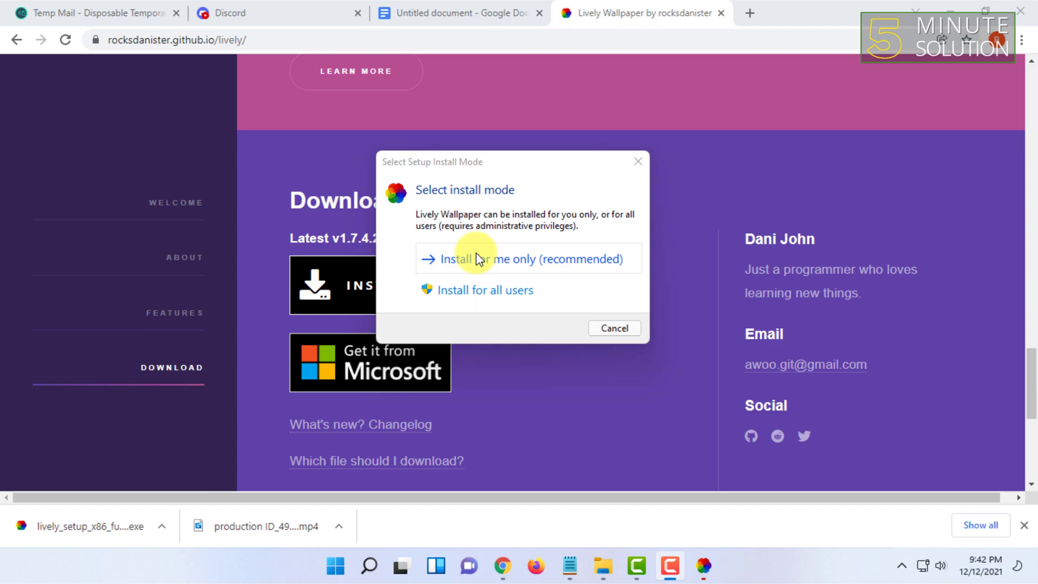
# Install Lively for the current user in English, accepting the license, default folder and tasks
pyautogui.click(523, 264)
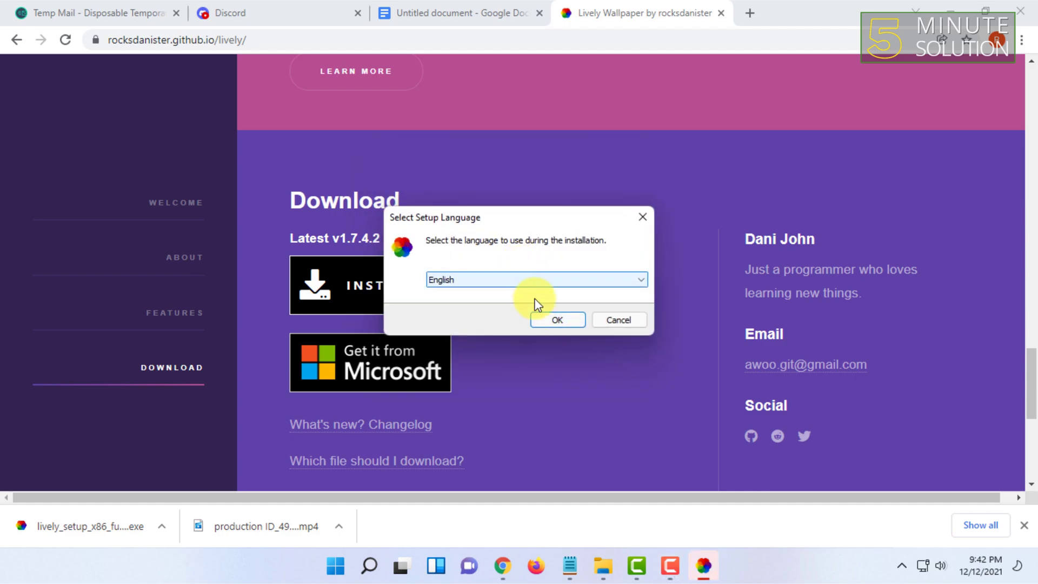
pyautogui.click(558, 320)
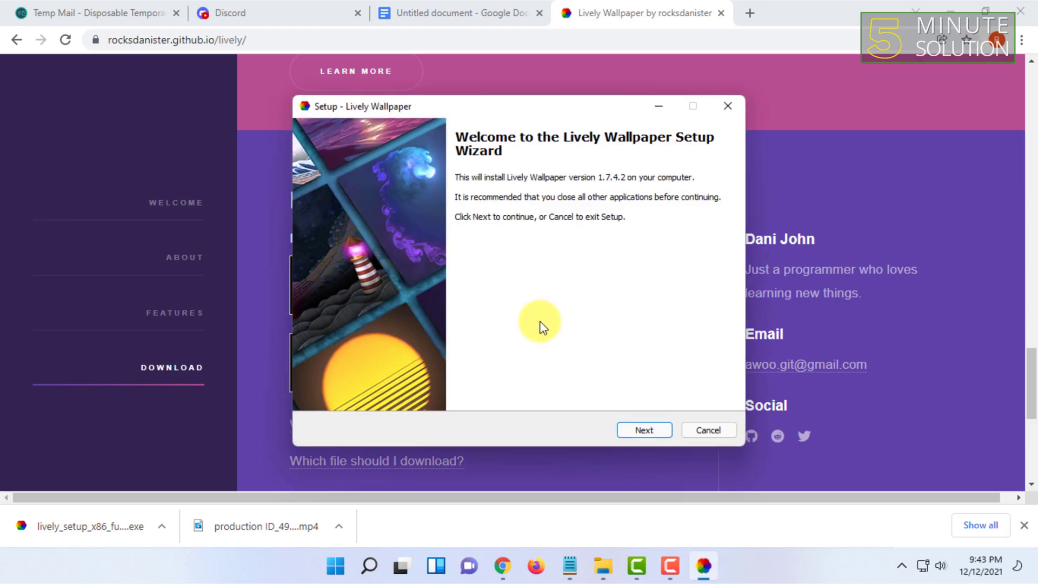
pyautogui.click(655, 431)
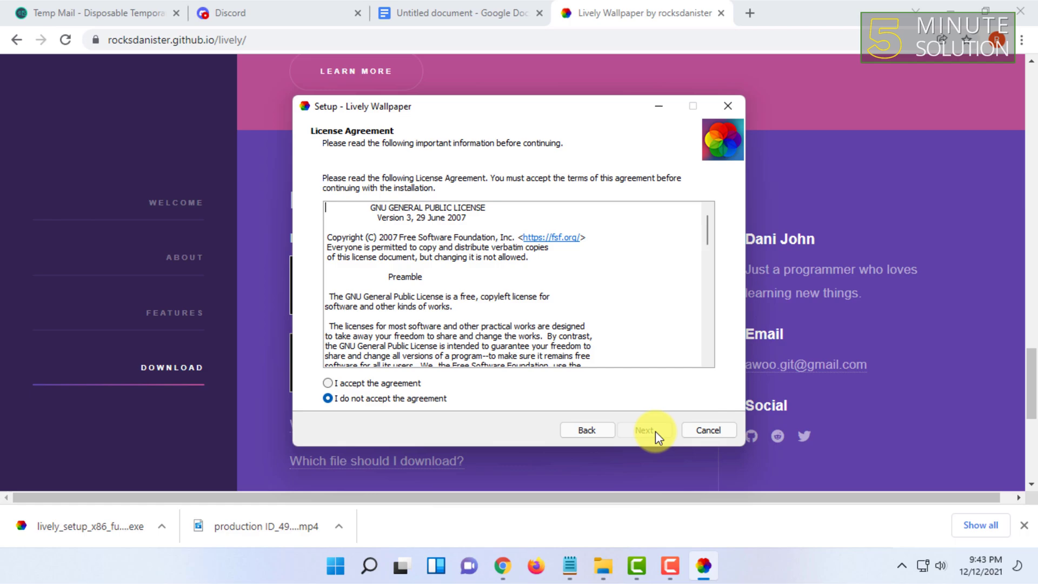
pyautogui.click(422, 382)
pyautogui.click(646, 431)
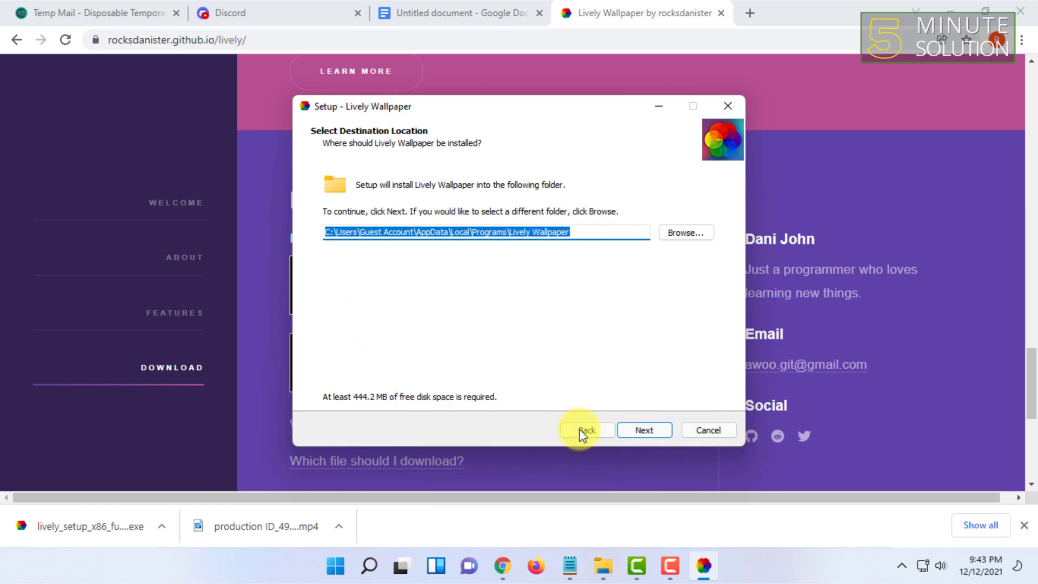
pyautogui.click(648, 429)
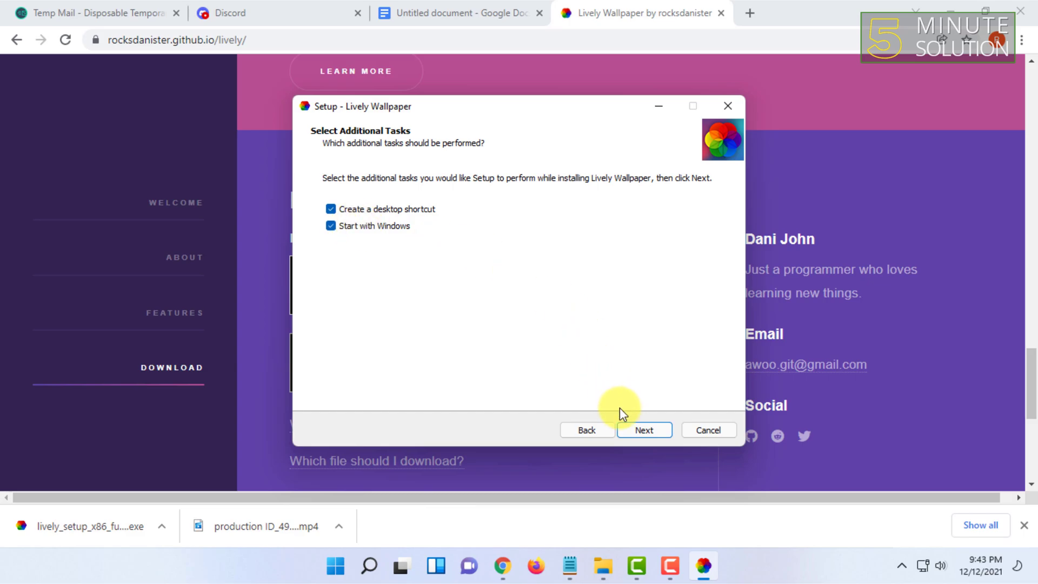
pyautogui.click(644, 432)
pyautogui.click(648, 433)
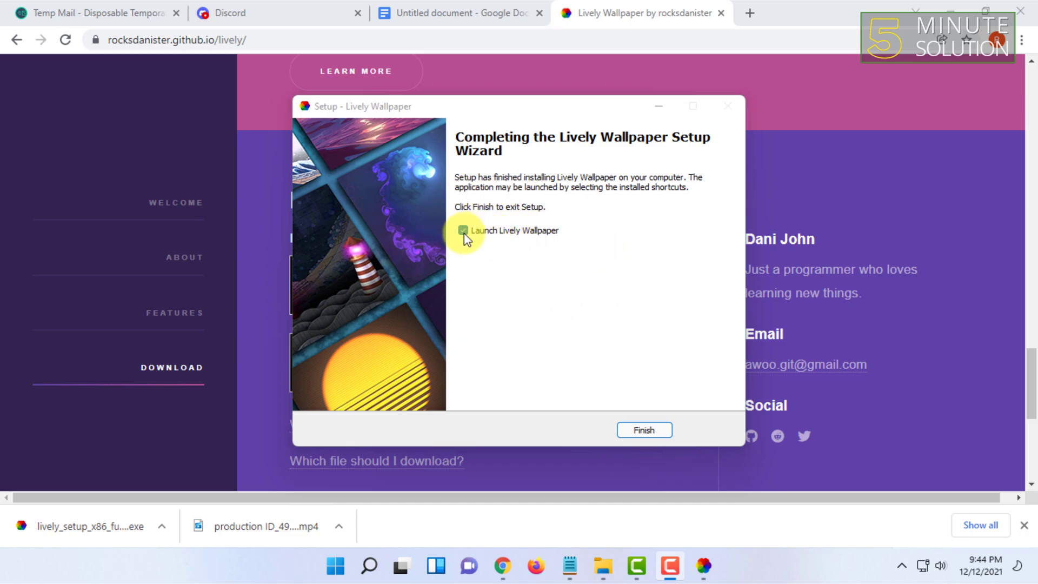
# Close setup and run Lively's wizard with Start with Windows, Normal interface, taskbar theme off
pyautogui.click(641, 434)
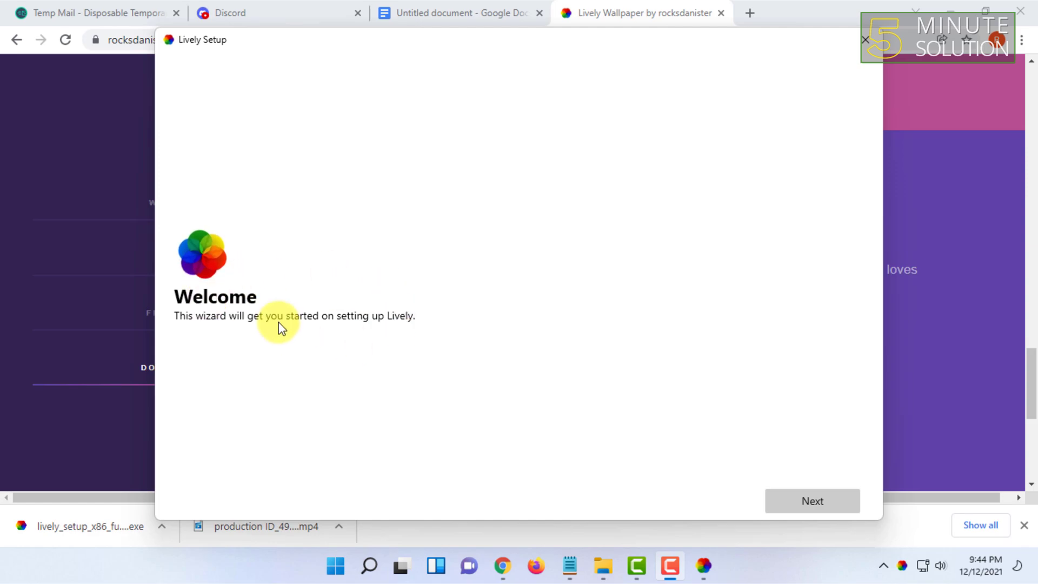
pyautogui.click(821, 499)
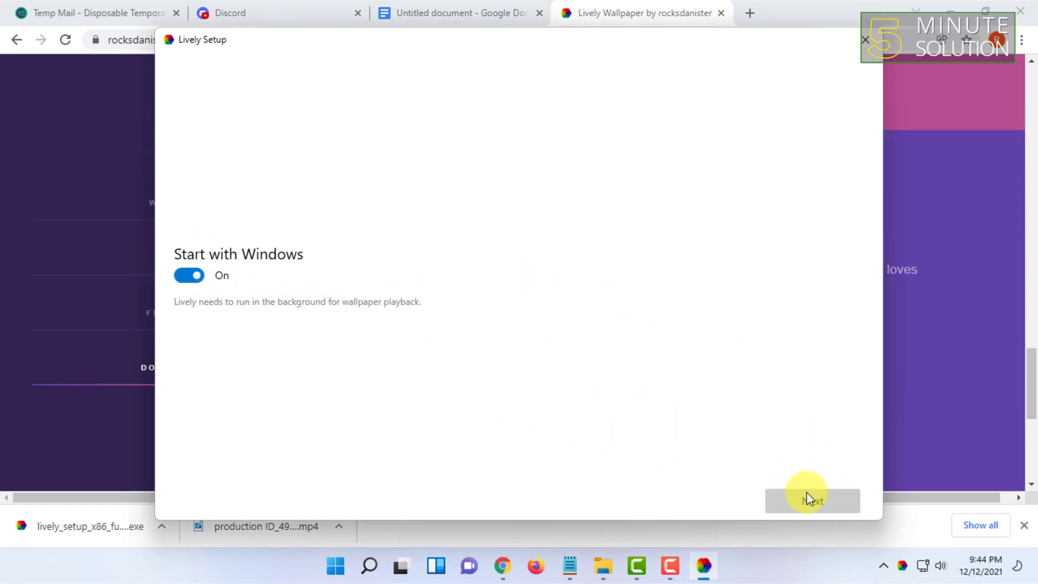
pyautogui.click(807, 495)
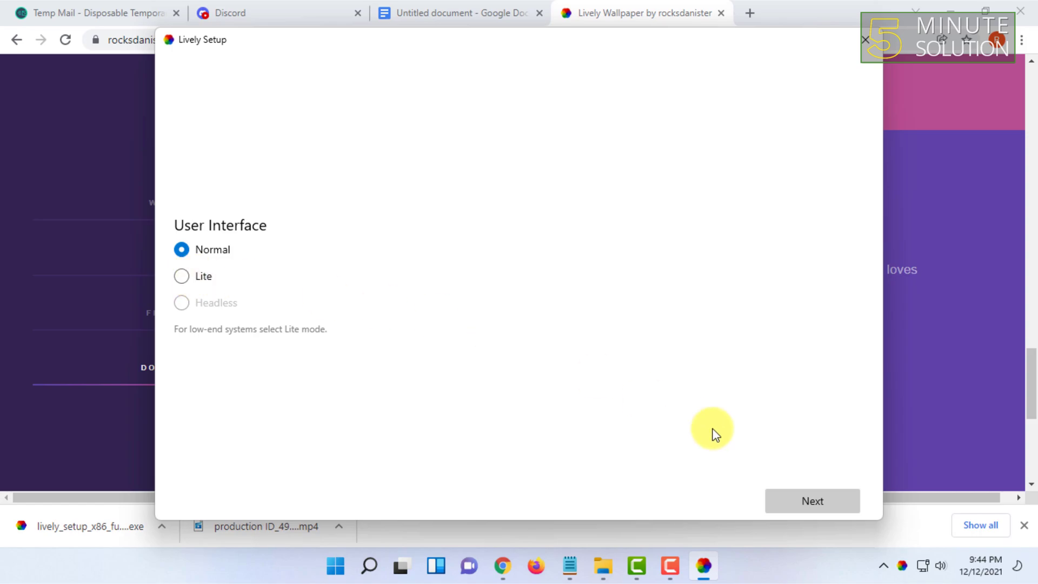
pyautogui.click(811, 491)
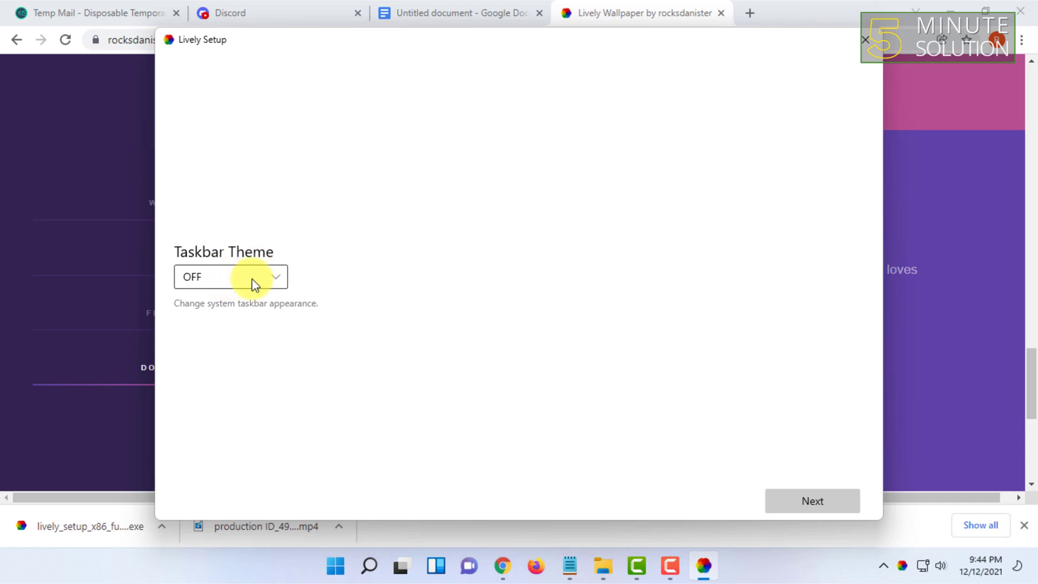
pyautogui.click(801, 499)
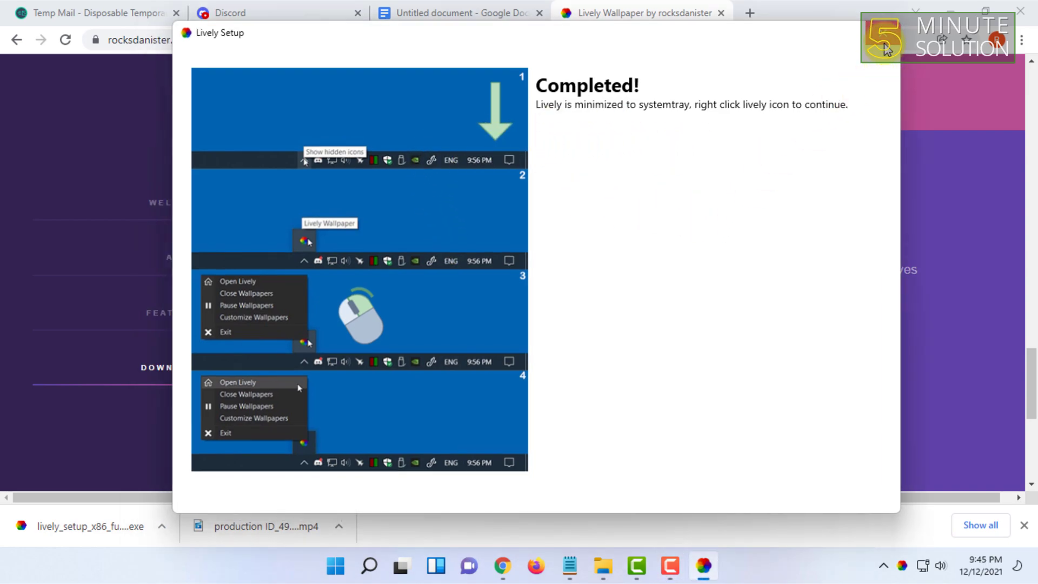
# Close the completed wizard and bring up Lively's menu from the hidden system tray icon
pyautogui.click(886, 47)
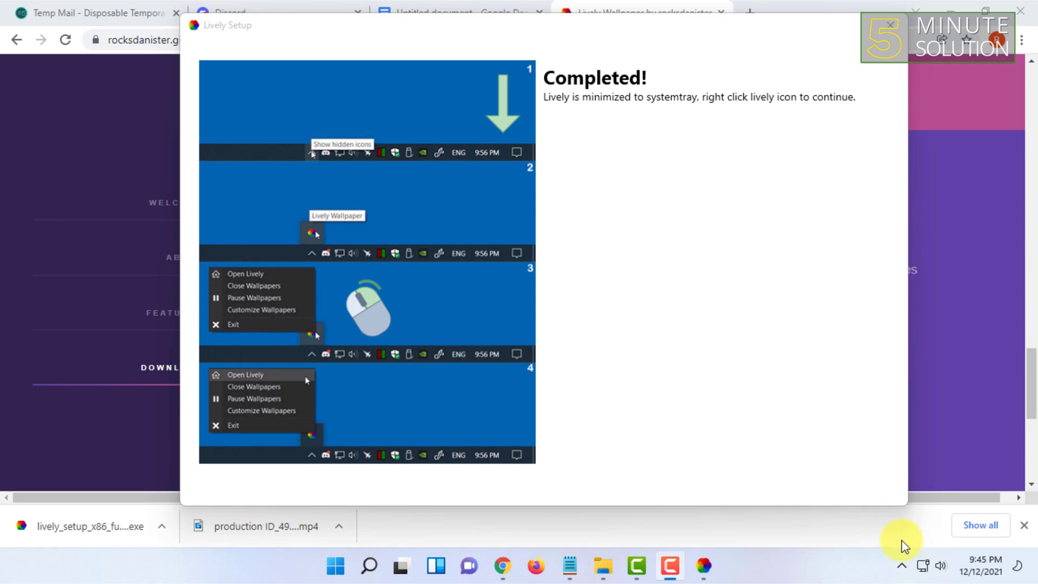
pyautogui.click(903, 566)
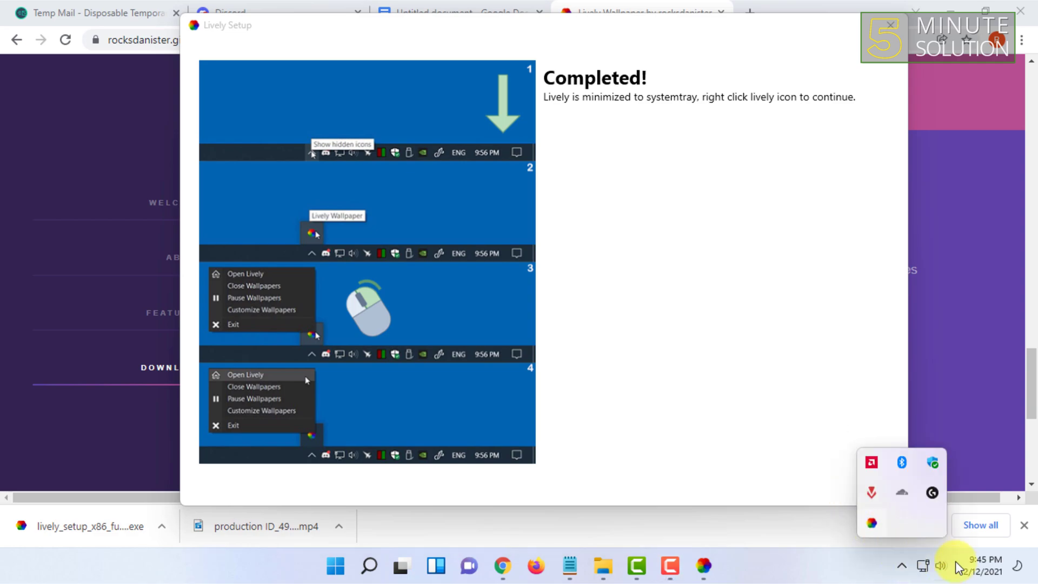
pyautogui.rightClick(871, 523)
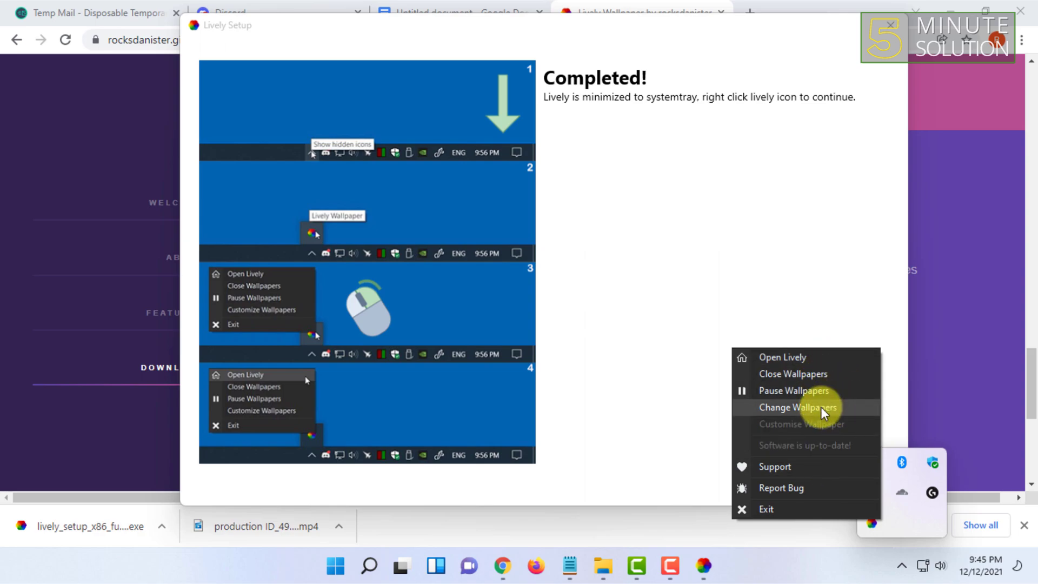
pyautogui.click(791, 409)
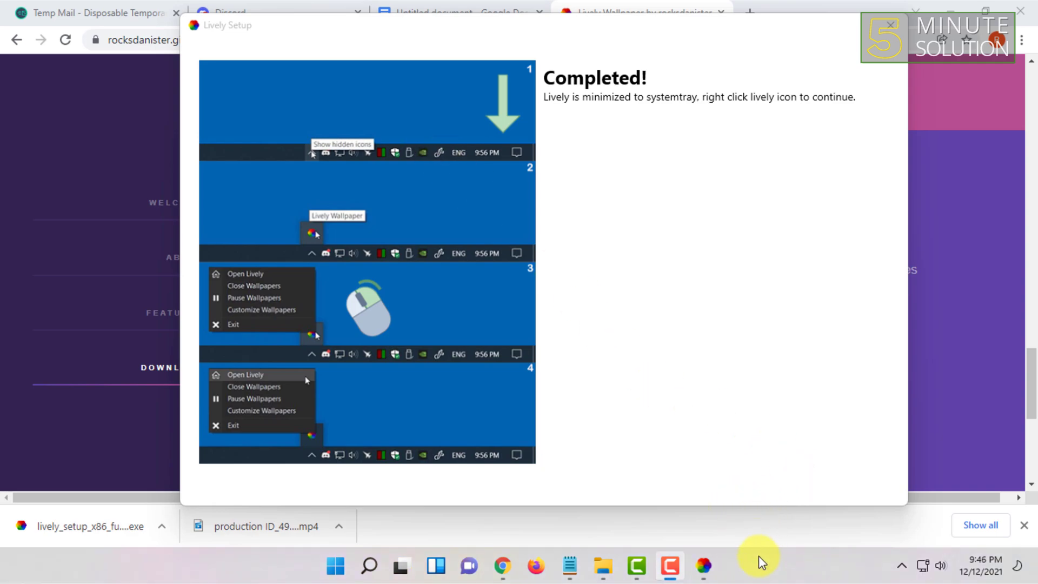
pyautogui.click(903, 565)
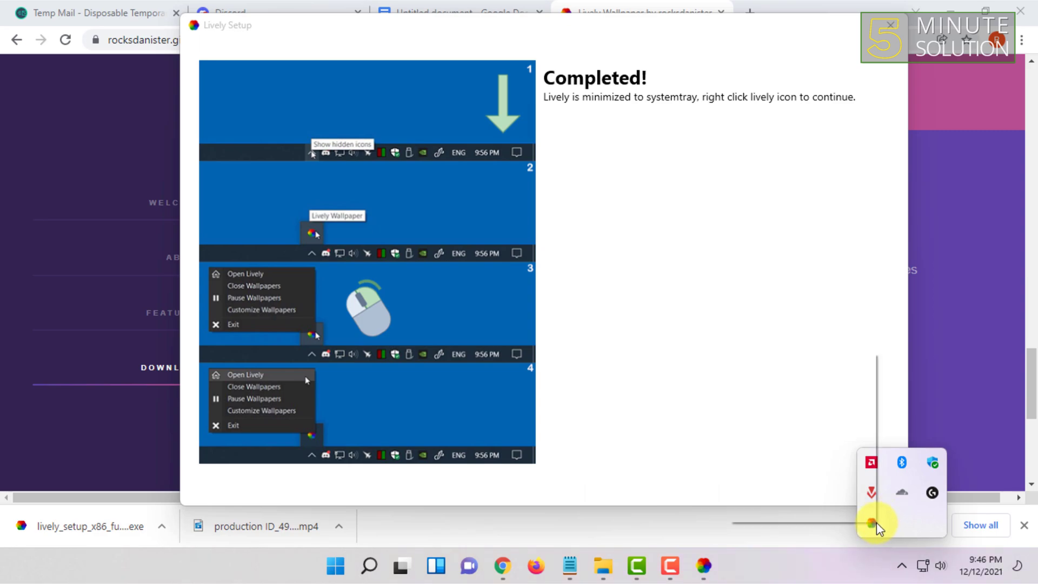
pyautogui.rightClick(872, 524)
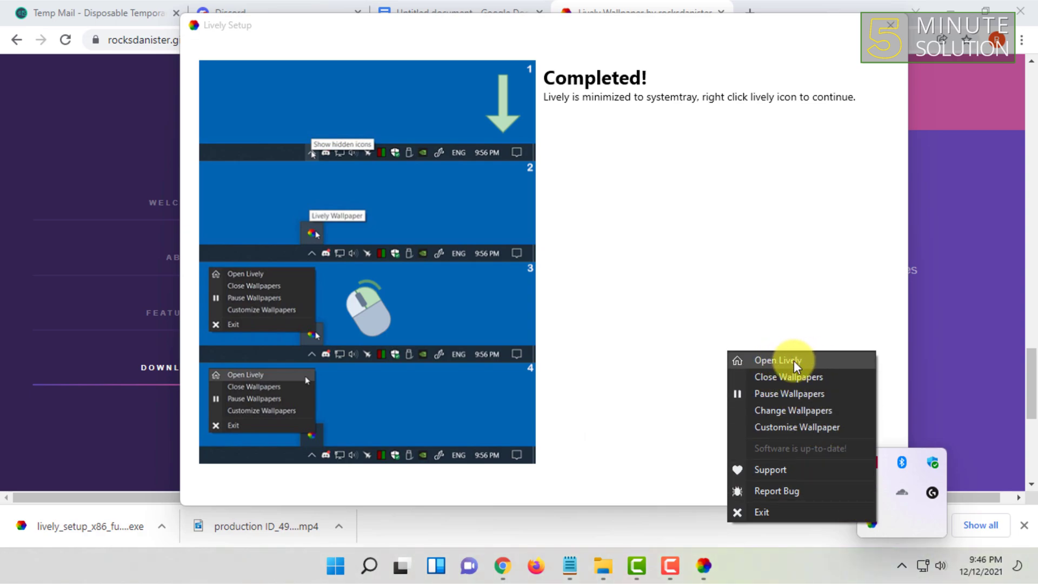
# Open the main Lively window and start adding a wallpaper from a file via Browse
pyautogui.click(783, 365)
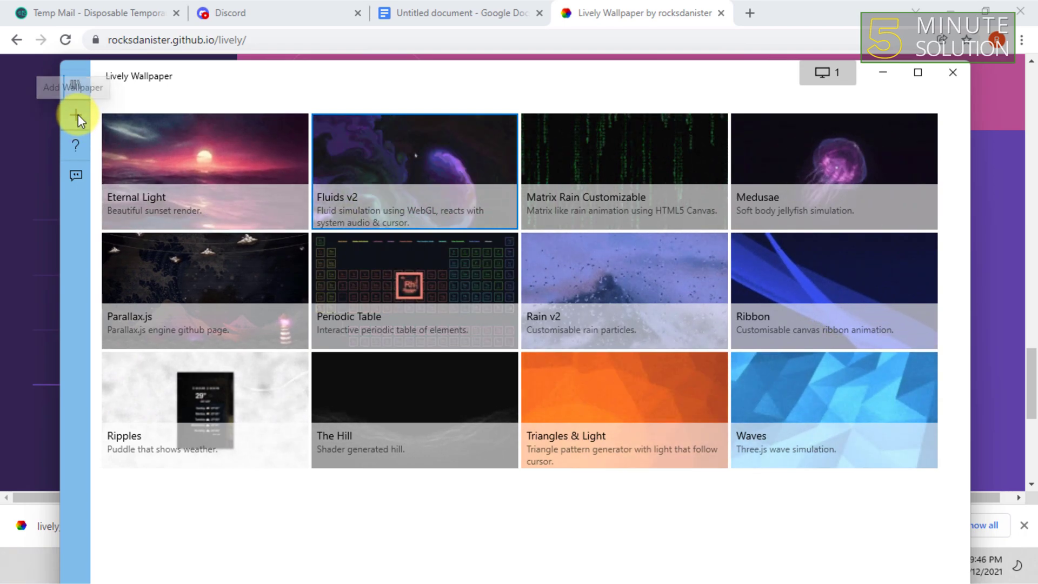
pyautogui.click(79, 116)
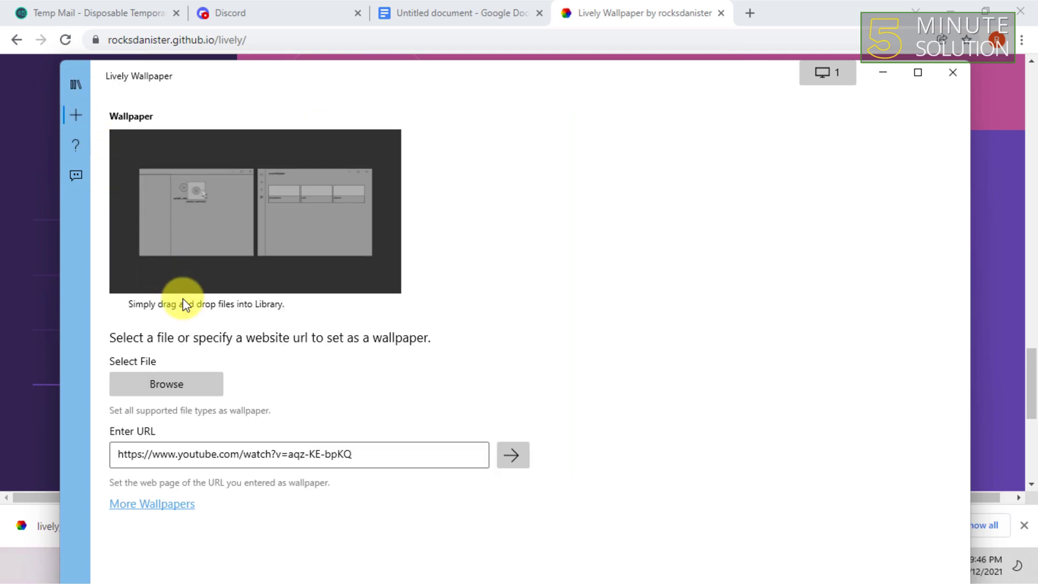
pyautogui.click(185, 389)
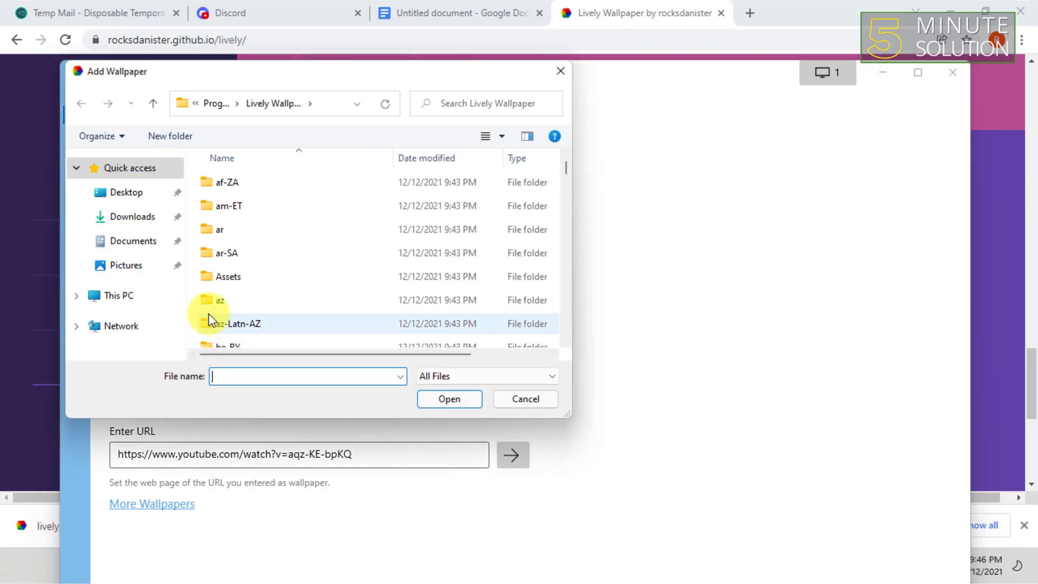
# Import the starry-night 'wallpaper' video from the Desktop into Lively
pyautogui.click(130, 202)
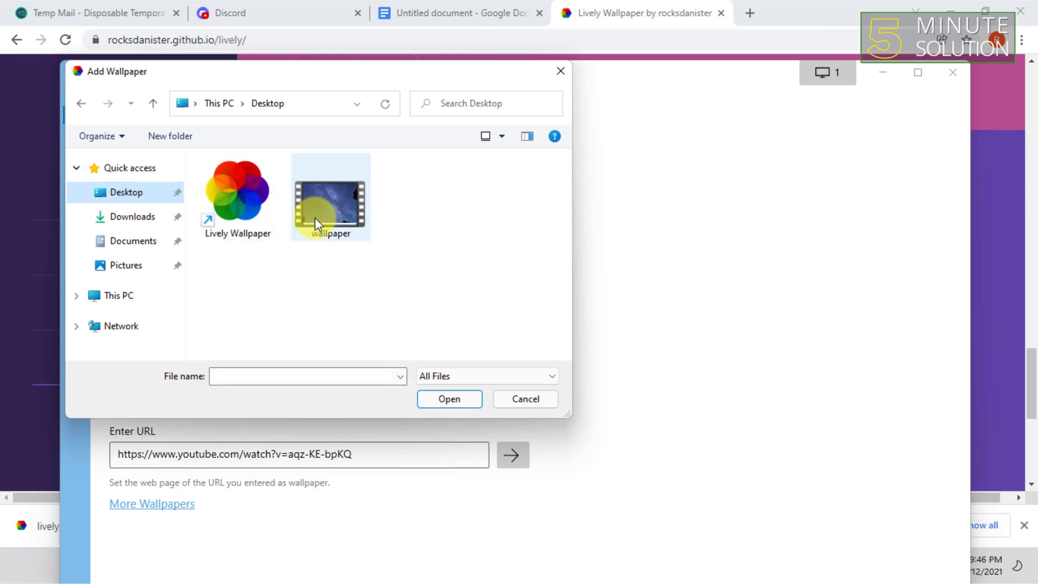
pyautogui.moveTo(315, 220); pyautogui.dragTo(324, 213)
pyautogui.click(332, 210)
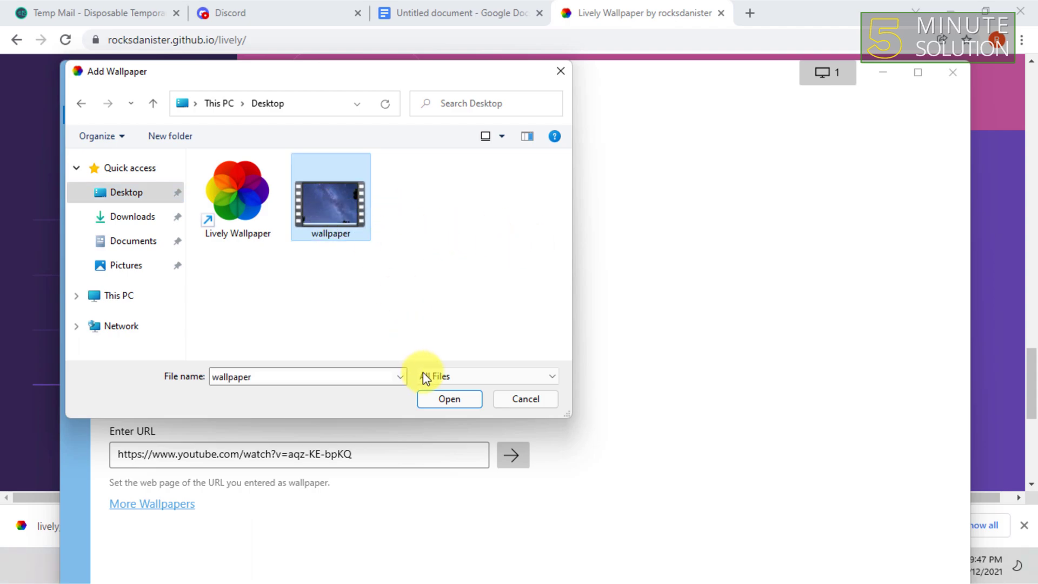
pyautogui.click(450, 397)
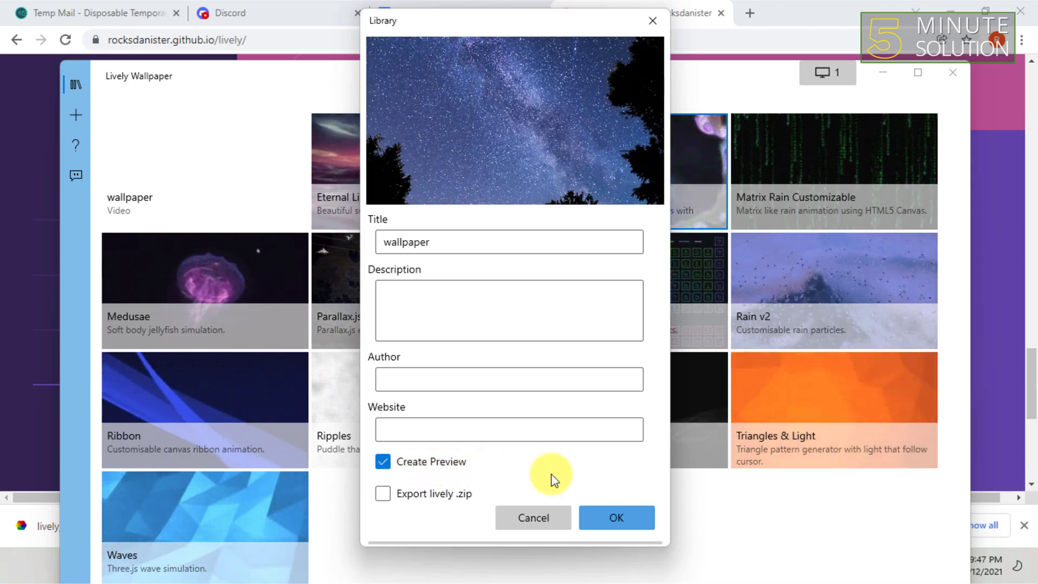
# Confirm the 'wallpaper' details so it joins the library as a Video tile
pyautogui.click(636, 522)
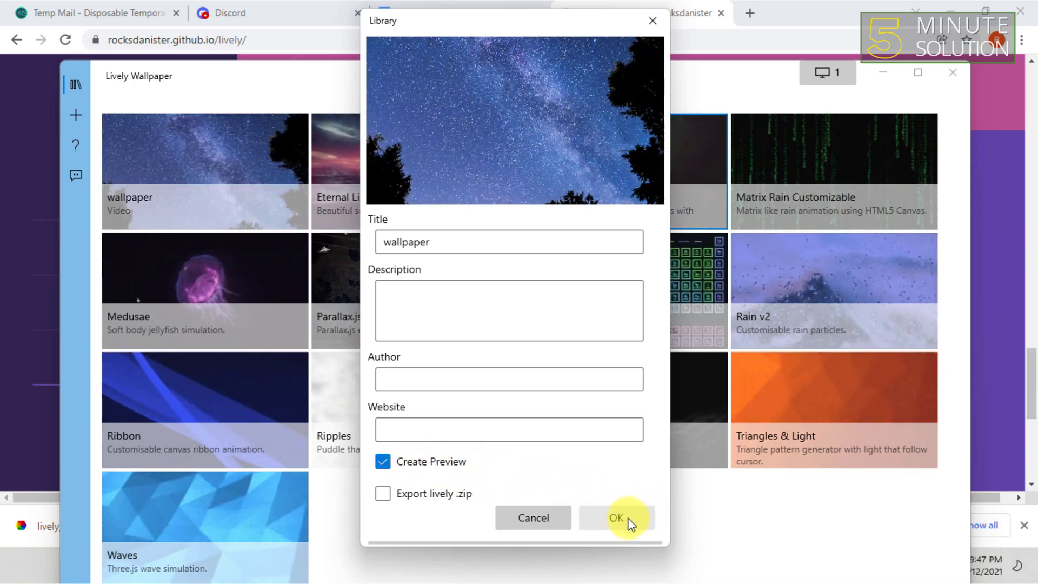
pyautogui.click(626, 520)
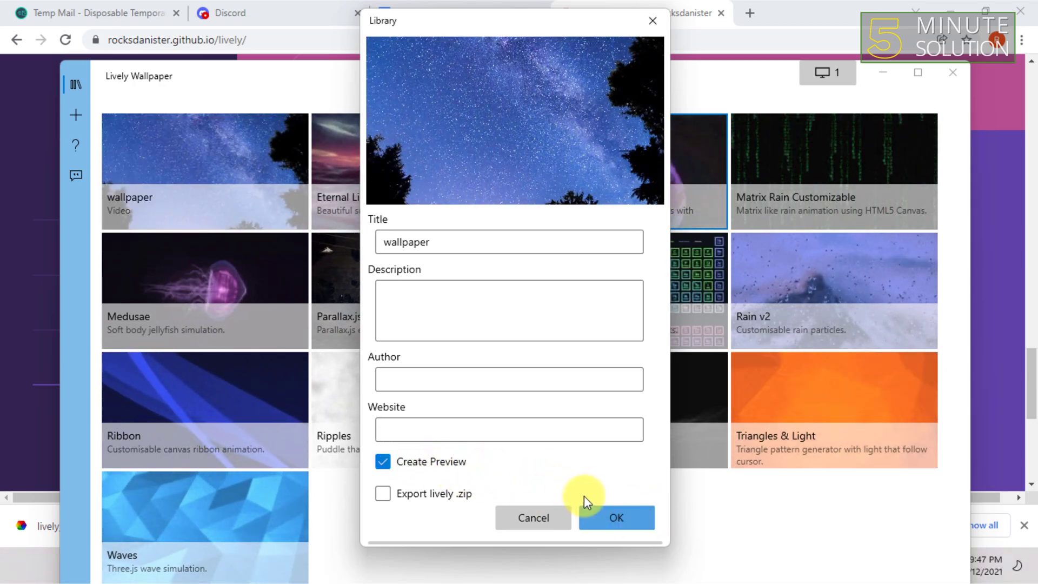
pyautogui.click(609, 527)
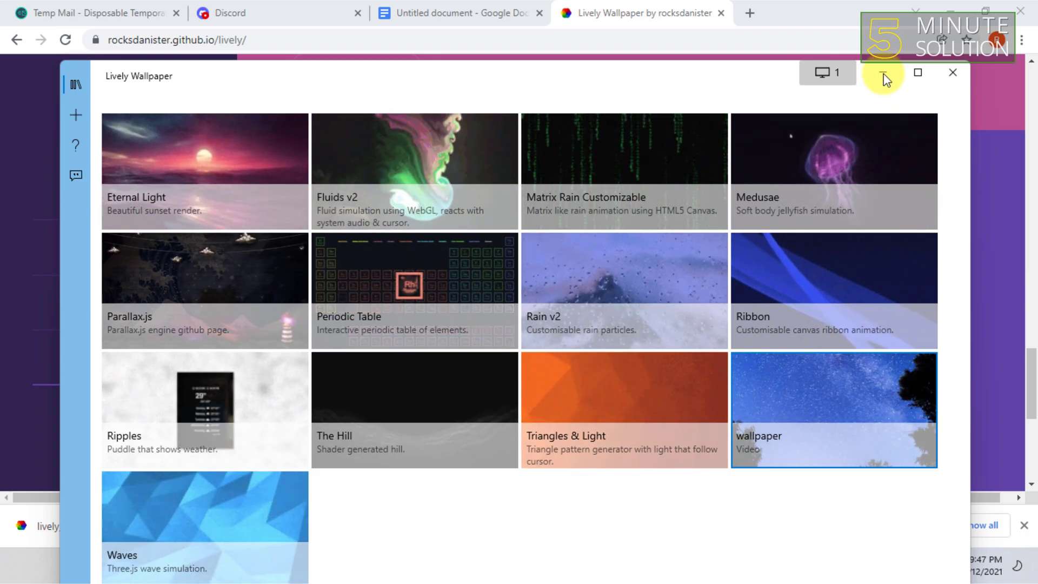
# Minimize Lively and Chrome to reveal the animated starry-sky wallpaper on the desktop
pyautogui.click(883, 79)
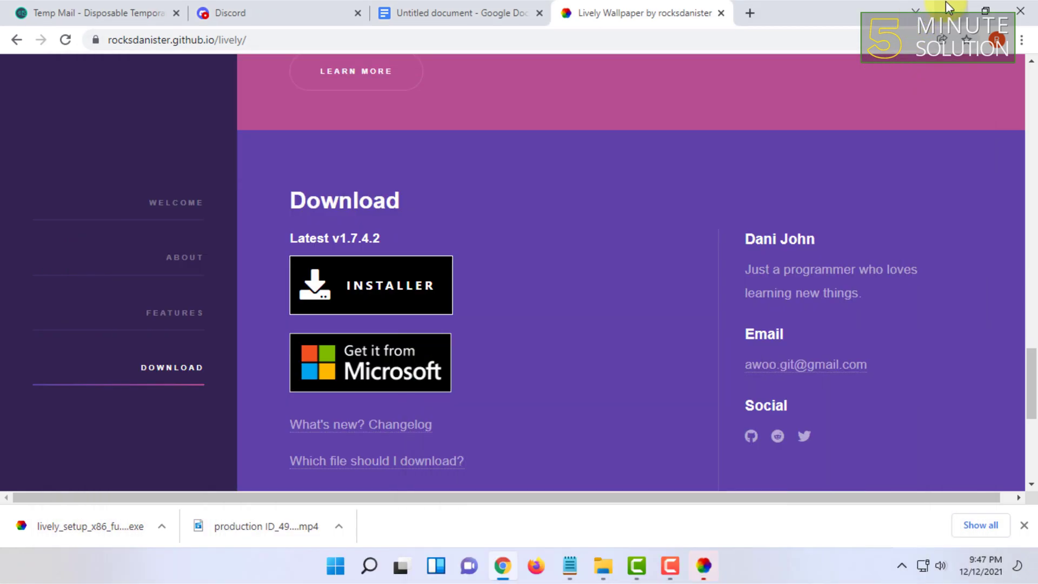
pyautogui.click(917, 12)
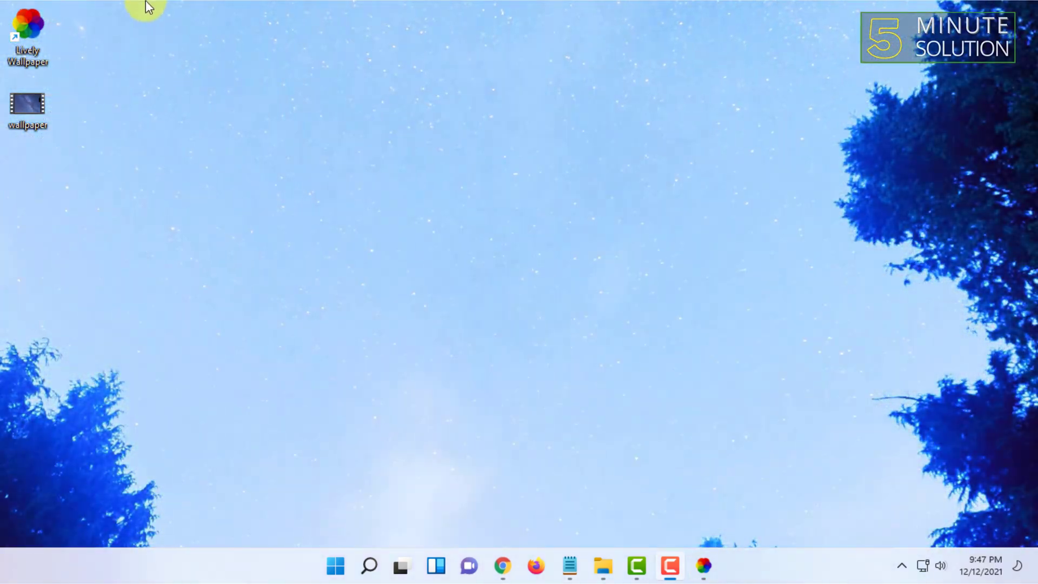
pyautogui.moveTo(145, 1)
pyautogui.mouseDown()
pyautogui.moveTo(837, 398)
pyautogui.moveTo(985, 502)
pyautogui.mouseUp()
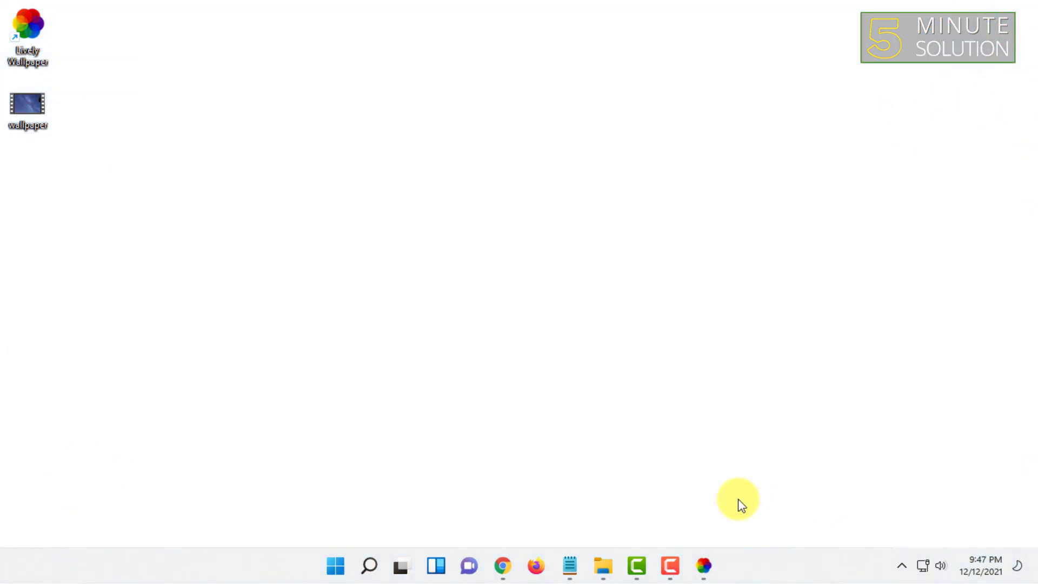